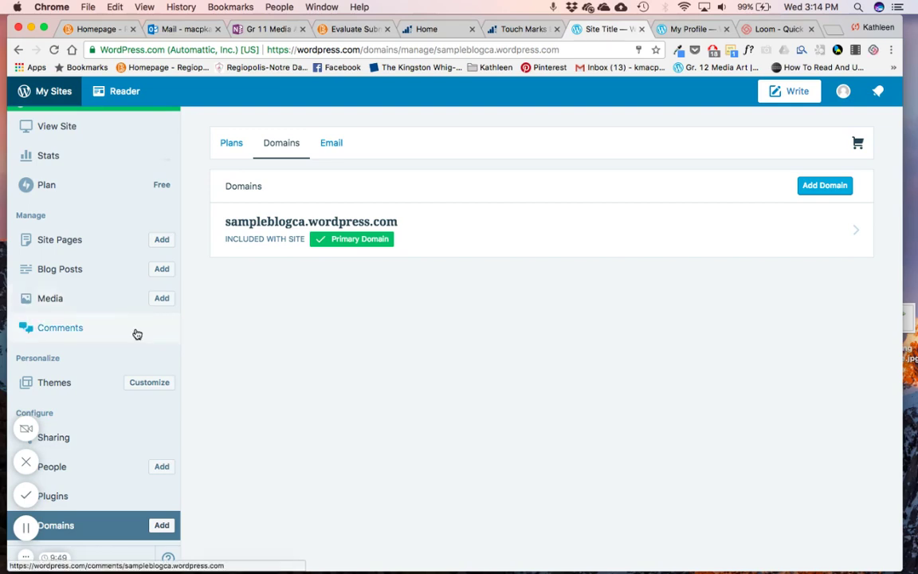
# - Open the site's general settings and set the site title to the owner's first name in possessive form plus "Media Arts Portfolio"
pyautogui.scroll(3, 136, 332)
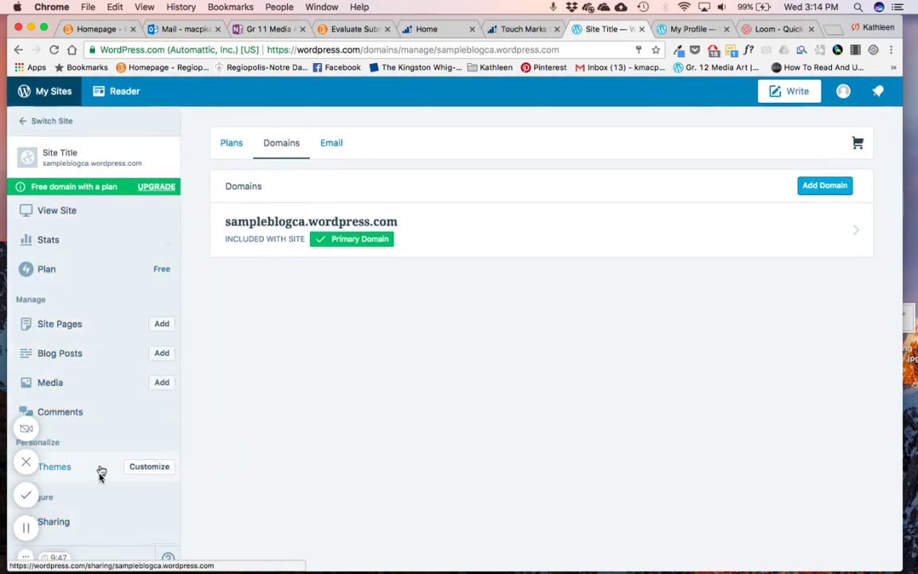
pyautogui.scroll(-3, 112, 293)
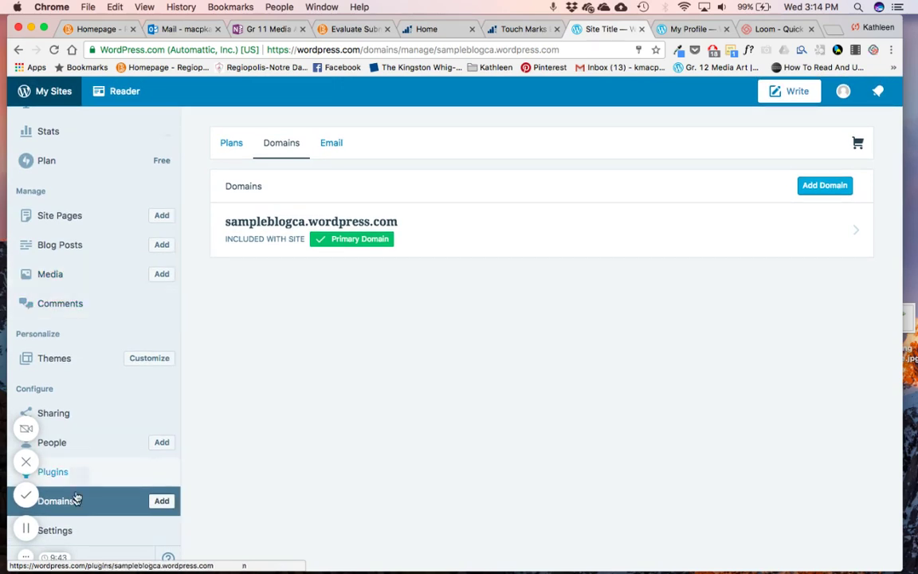
pyautogui.click(64, 539)
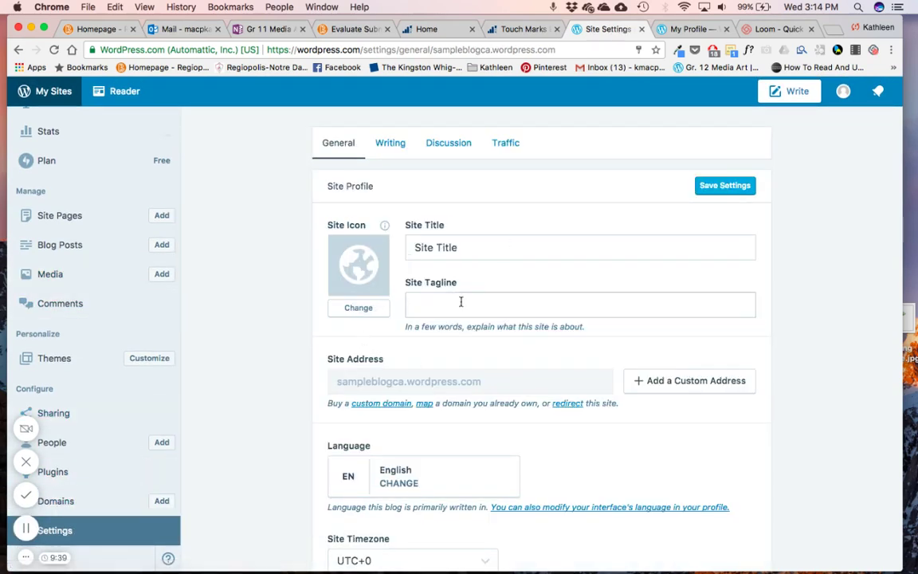
pyautogui.tripleClick(438, 248)
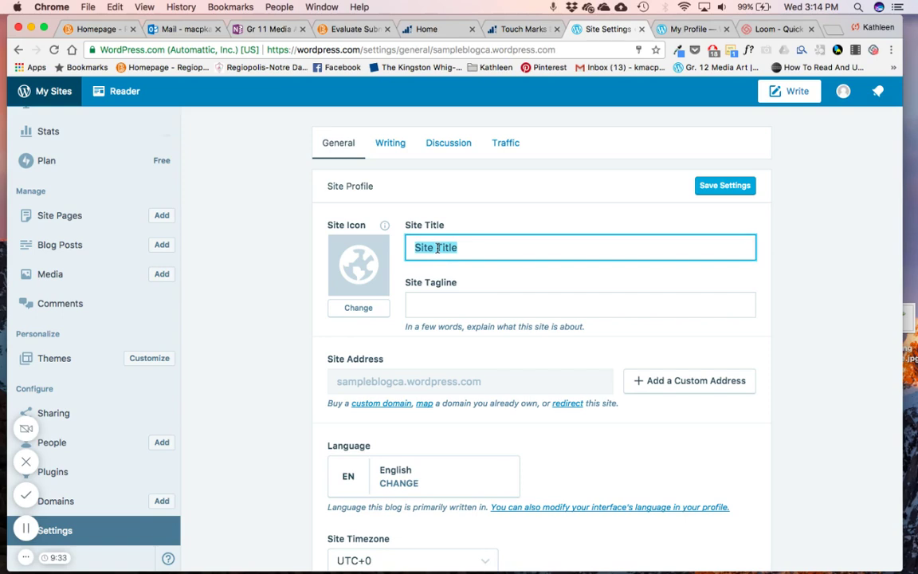
pyautogui.write('Sa')
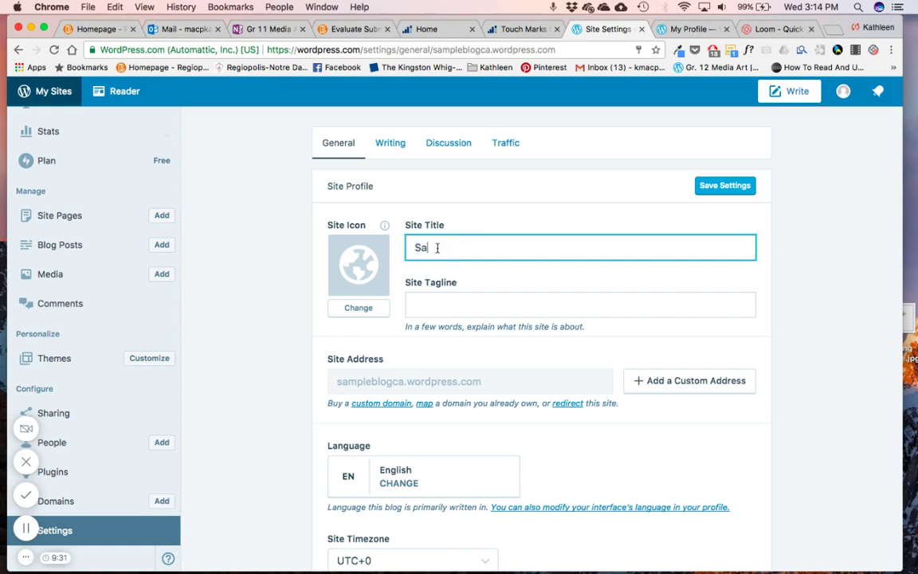
pyautogui.write("rah's Media Arts Portfolio")
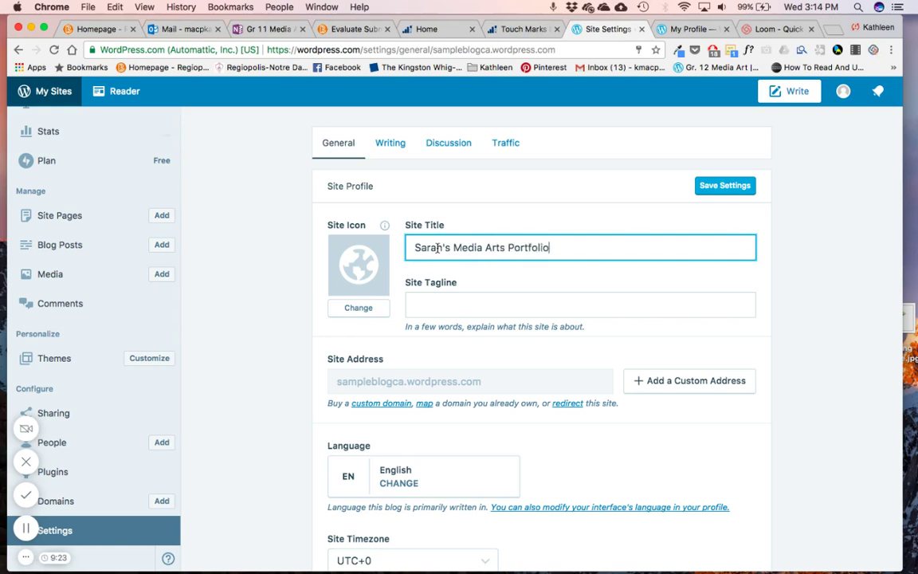
pyautogui.click(432, 300)
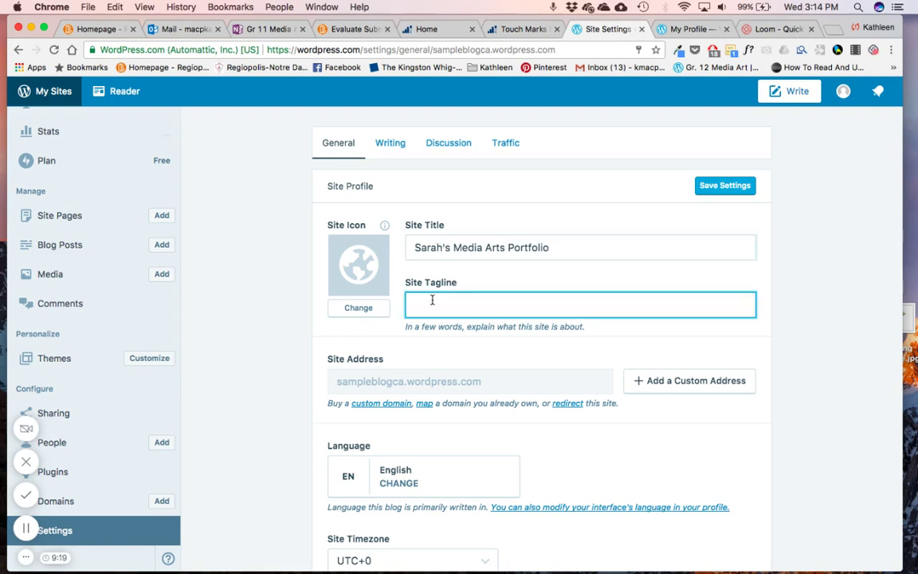
# - Set the site's privacy to Hidden and save the settings
pyautogui.scroll(-5, 432, 300)
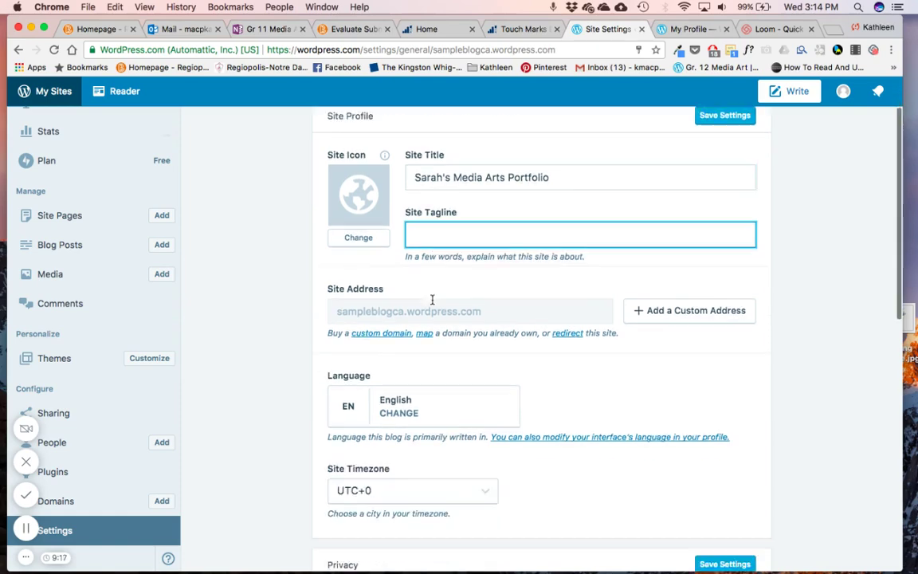
pyautogui.scroll(-5, 432, 299)
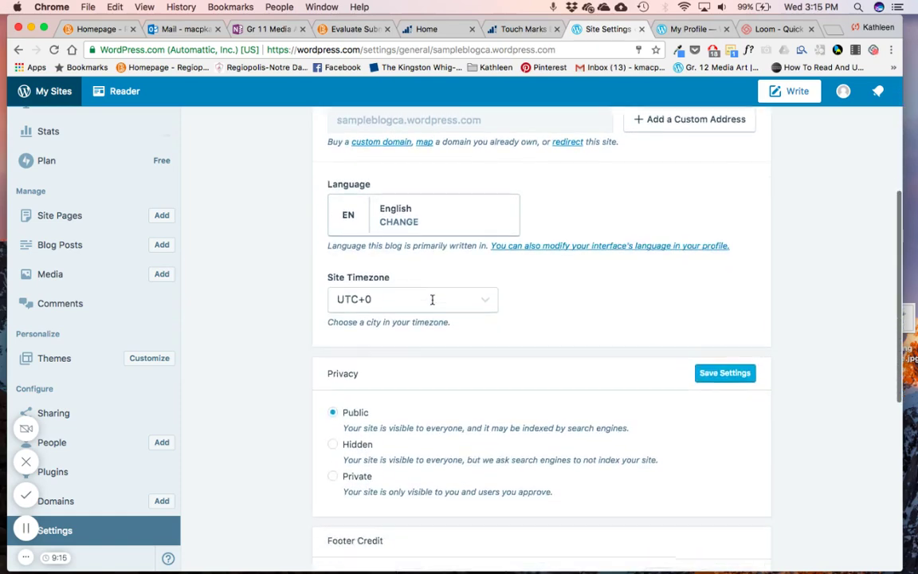
pyautogui.scroll(-2, 432, 300)
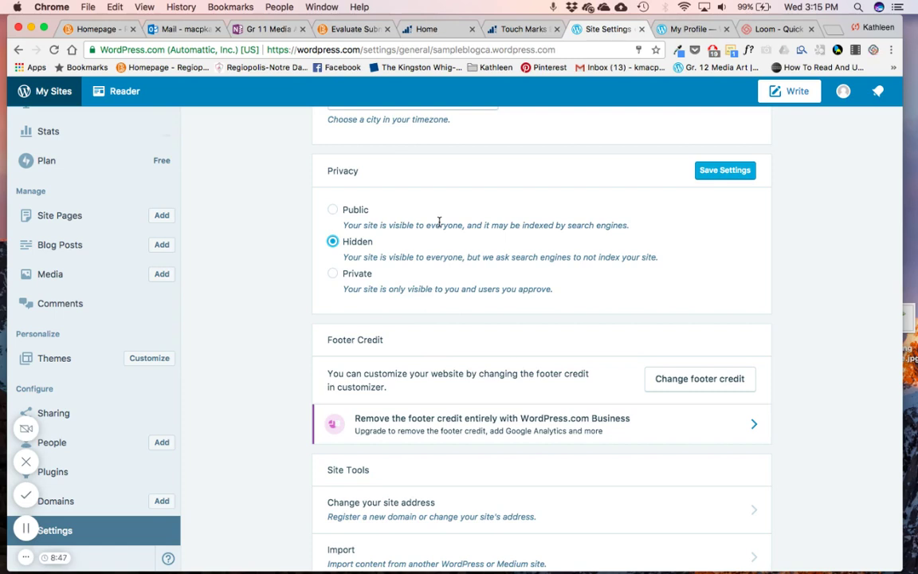
pyautogui.scroll(-3, 439, 271)
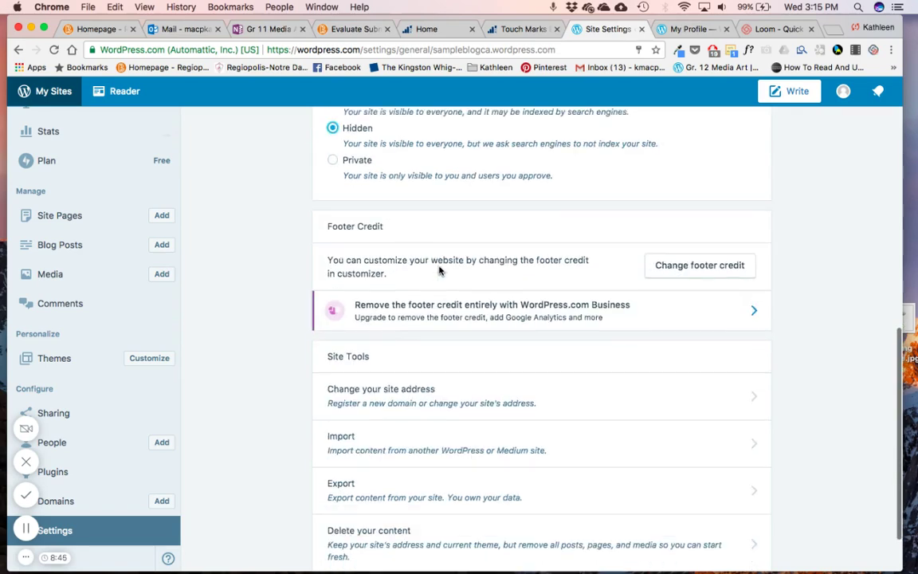
pyautogui.scroll(3, 438, 271)
pyautogui.click(722, 184)
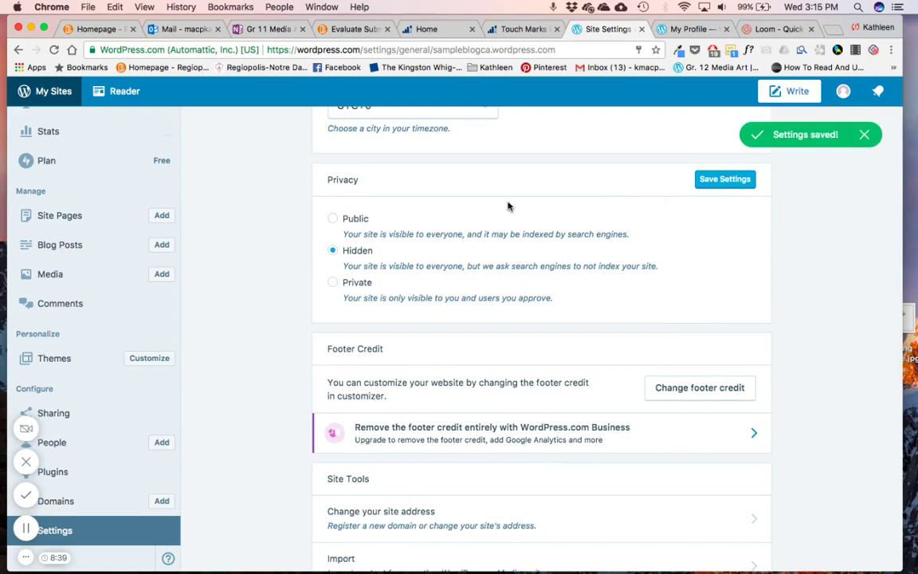
# - Review the rest of the site's General settings and the Writing settings, including site tools, composing options and content types
pyautogui.scroll(-5, 508, 206)
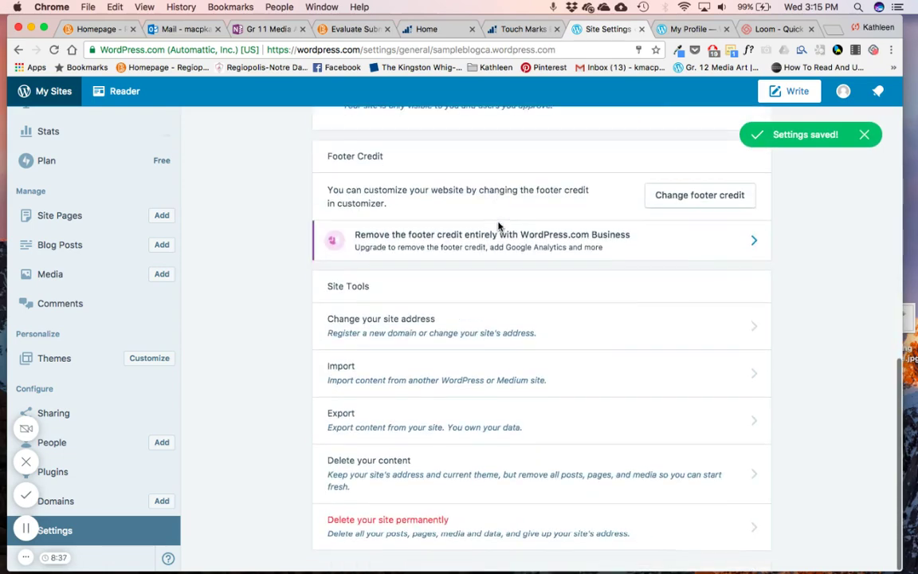
pyautogui.scroll(10, 434, 505)
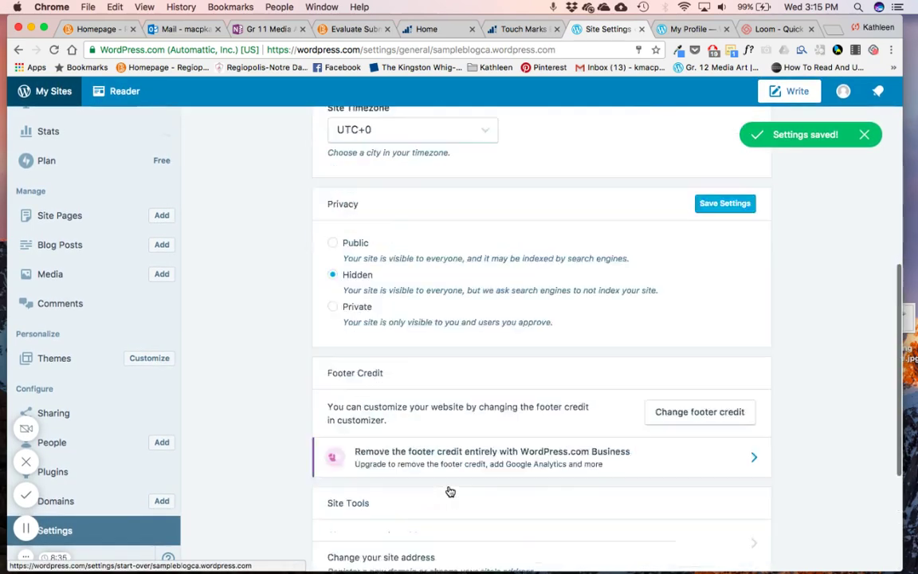
pyautogui.scroll(6, 450, 491)
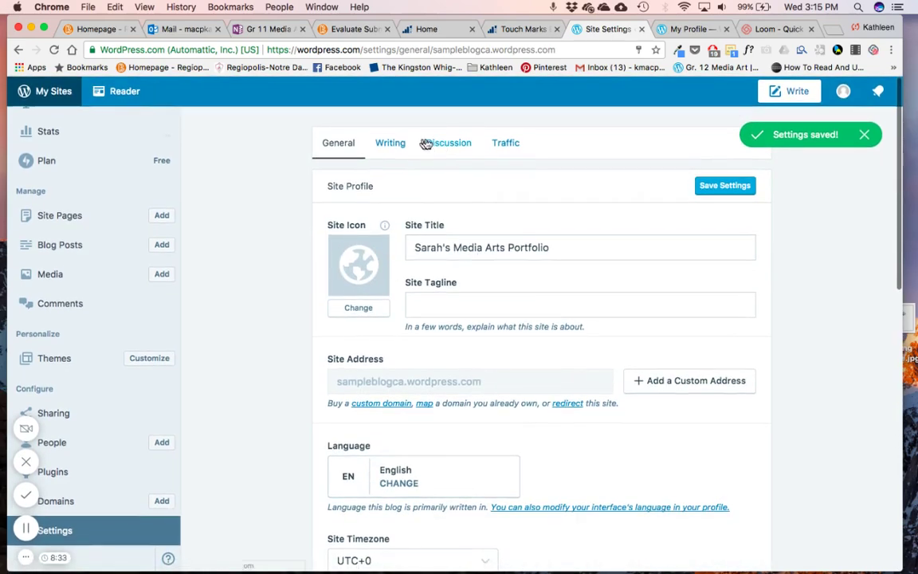
pyautogui.click(392, 142)
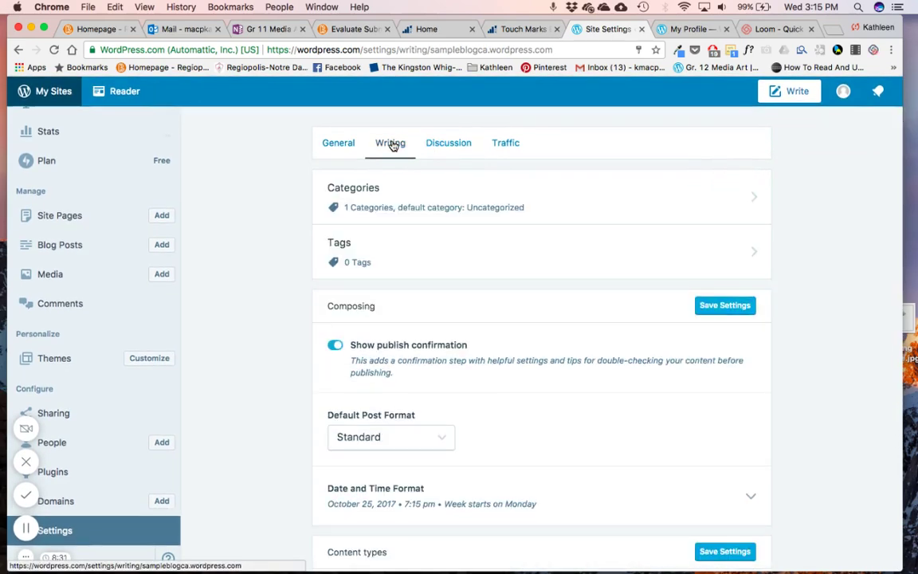
pyautogui.scroll(-4, 455, 283)
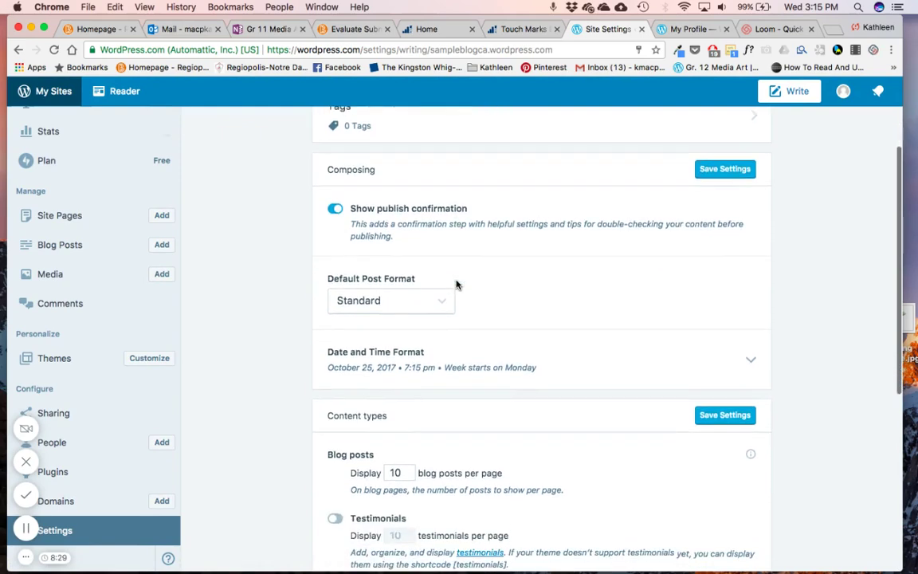
pyautogui.scroll(-8, 456, 285)
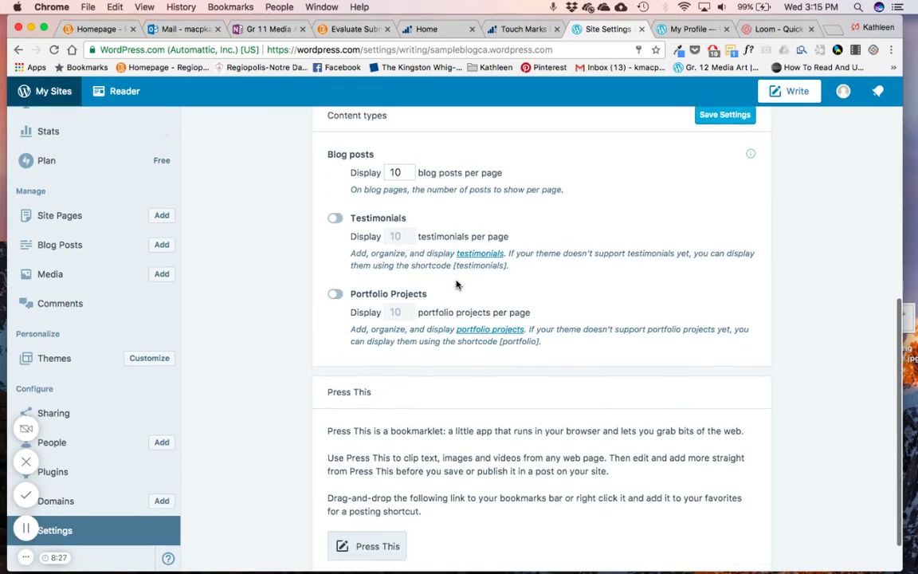
pyautogui.scroll(10, 456, 284)
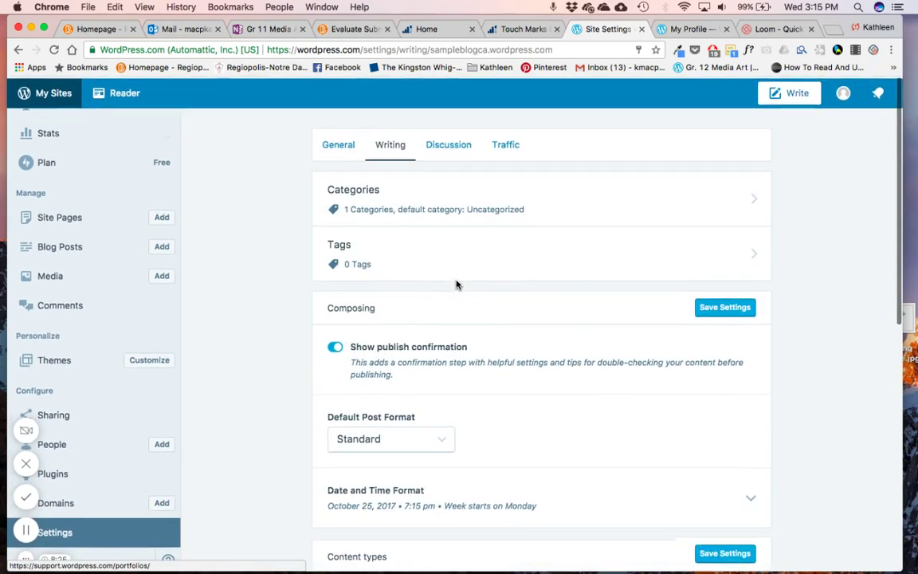
pyautogui.click(338, 145)
pyautogui.scroll(-7, 455, 303)
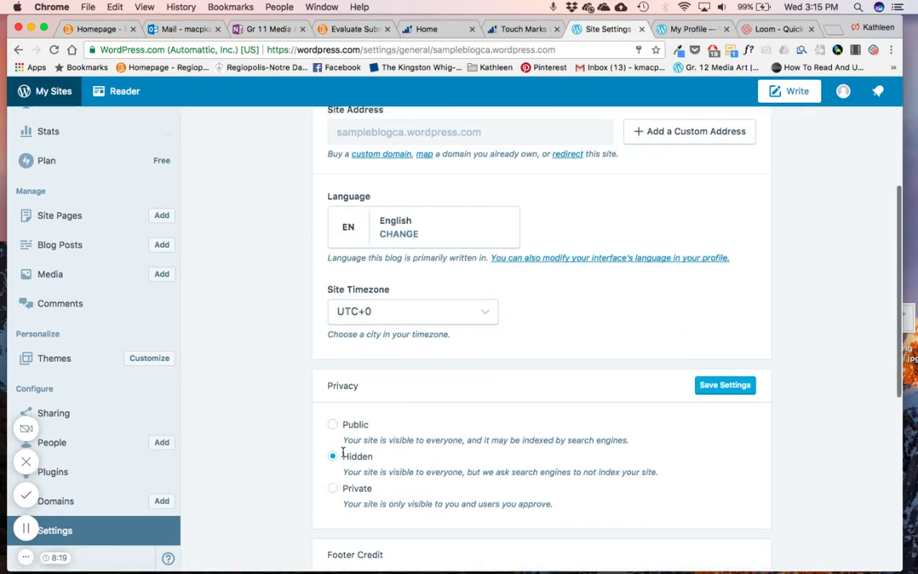
pyautogui.scroll(7, 334, 441)
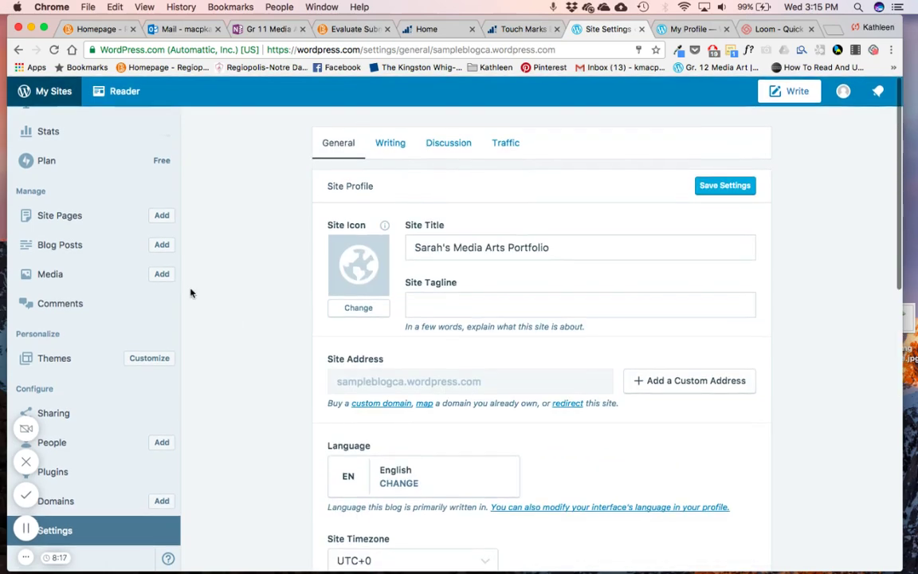
# - Open the theme gallery, filter it to free themes and browse the available designs
pyautogui.click(42, 359)
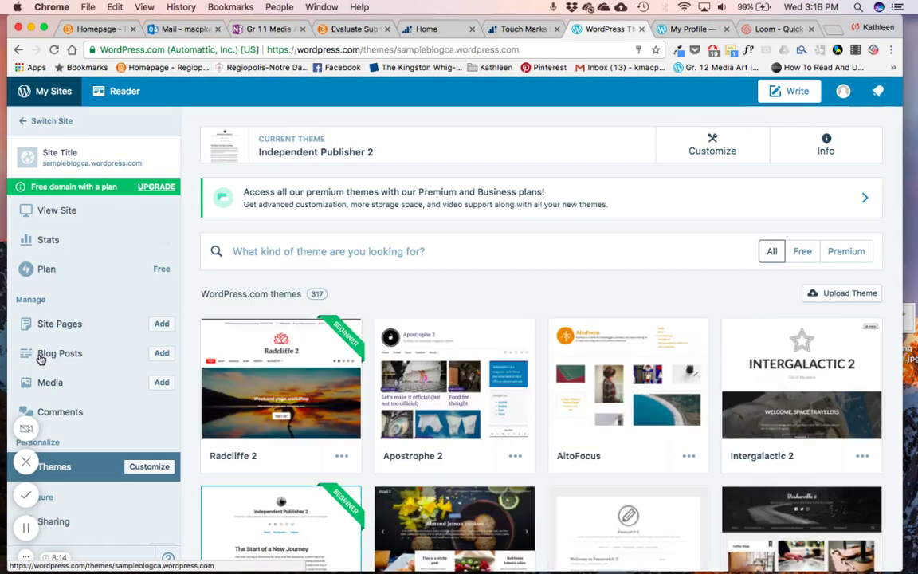
pyautogui.scroll(-3, 90, 322)
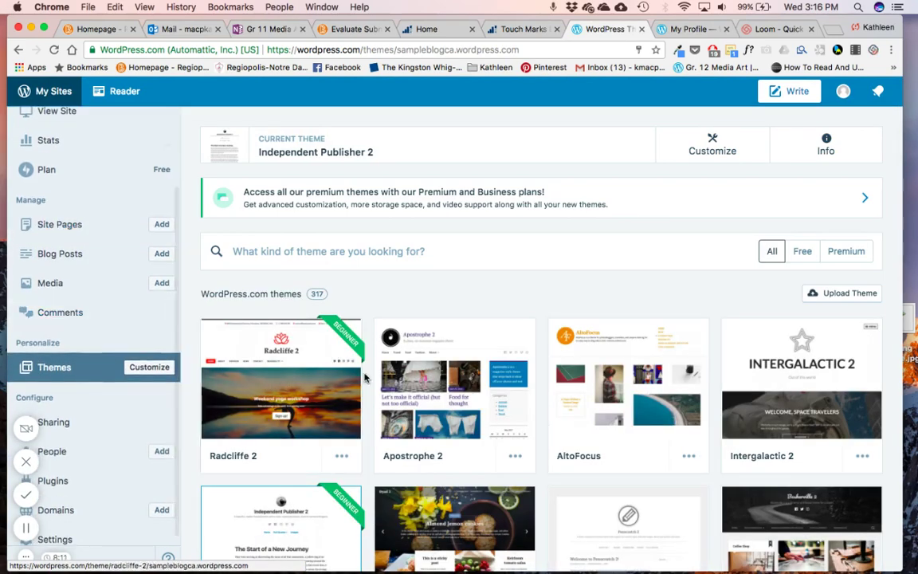
pyautogui.scroll(-3, 494, 319)
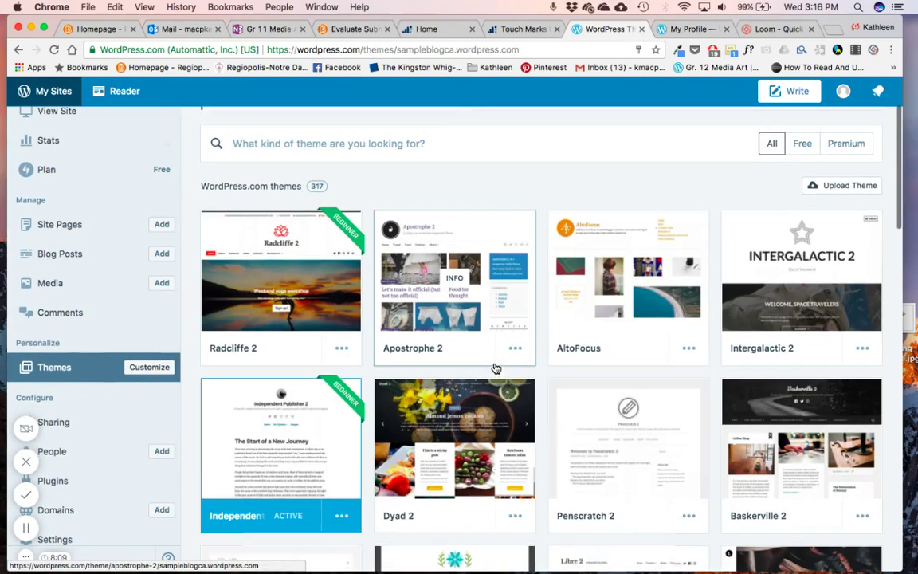
pyautogui.scroll(2, 725, 225)
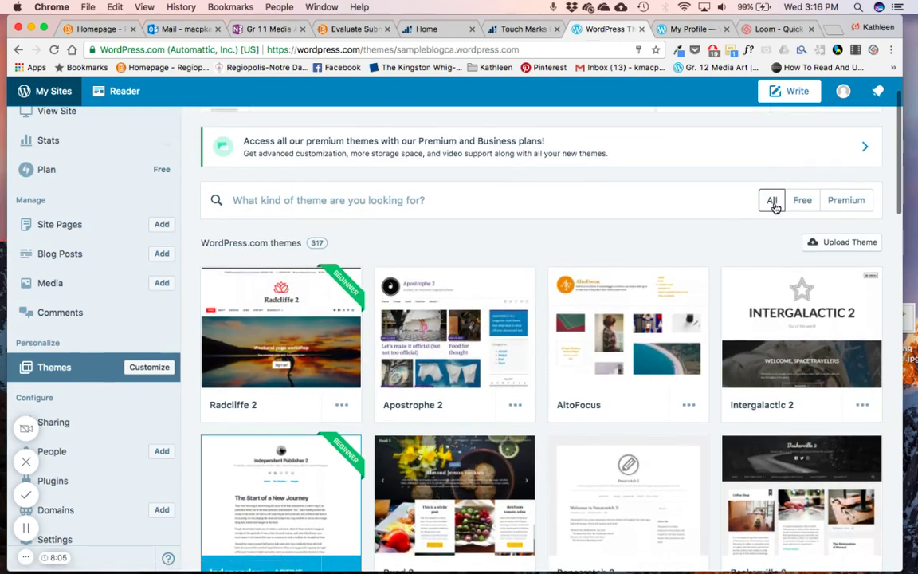
pyautogui.click(804, 204)
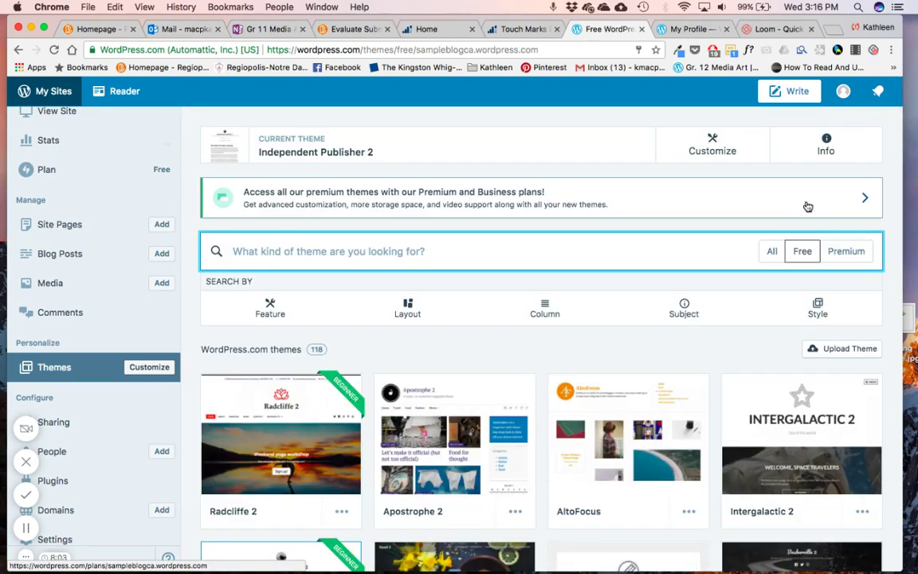
pyautogui.scroll(-4, 616, 323)
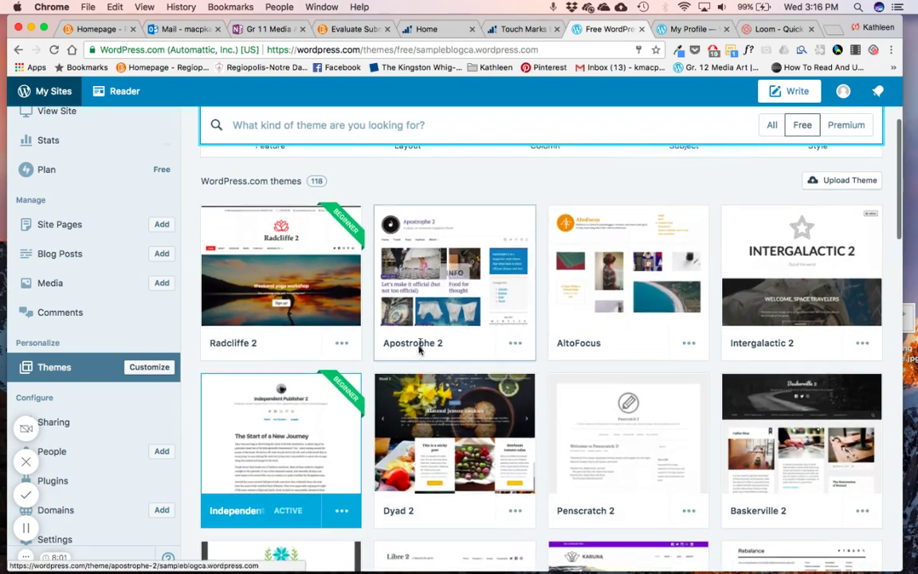
pyautogui.scroll(-10, 420, 349)
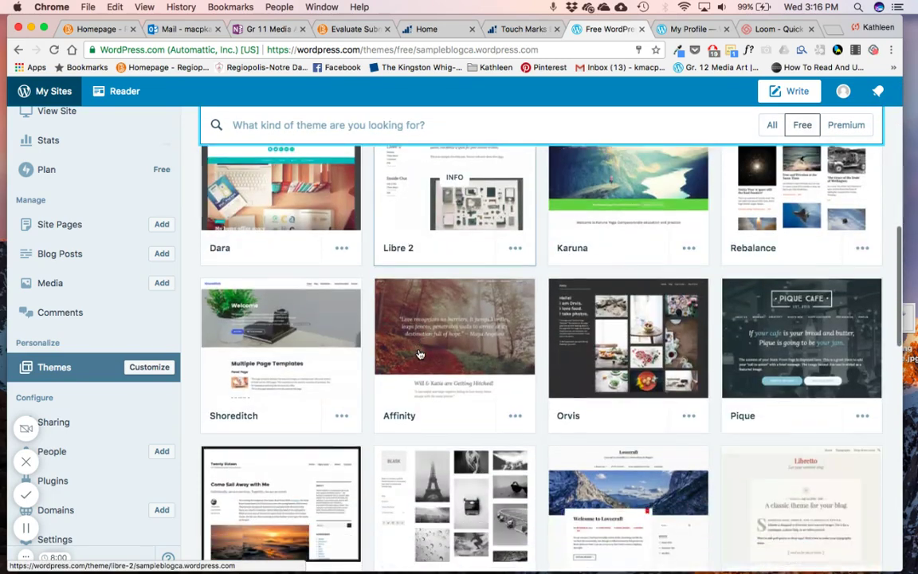
# - Review the Affinity theme's details, activate the design for the site and open it for customization
pyautogui.click(484, 316)
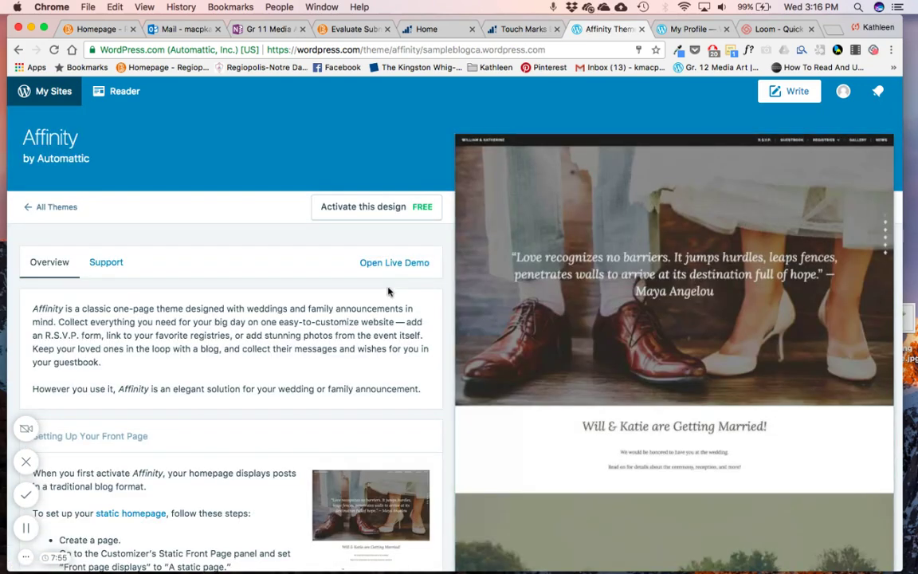
pyautogui.scroll(-5, 297, 295)
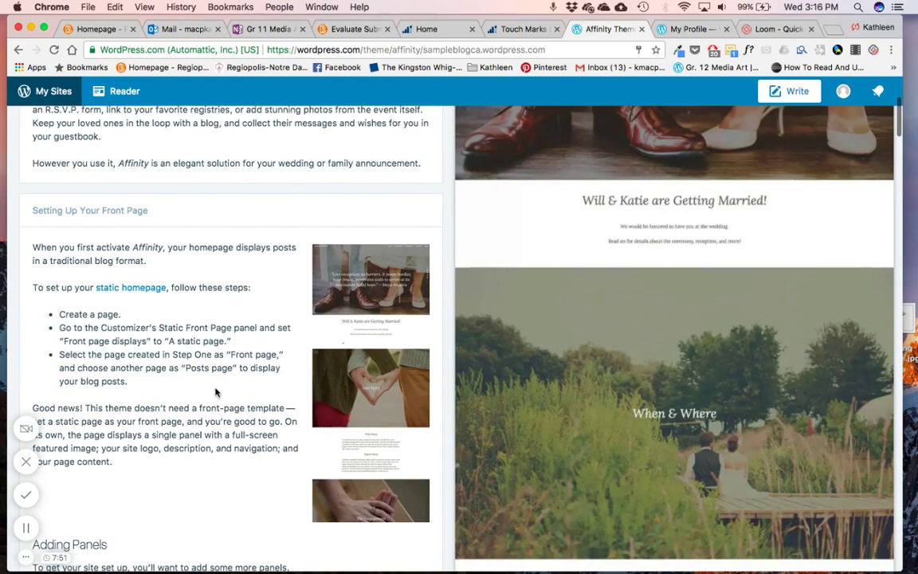
pyautogui.scroll(-7, 208, 391)
pyautogui.scroll(-14, 209, 390)
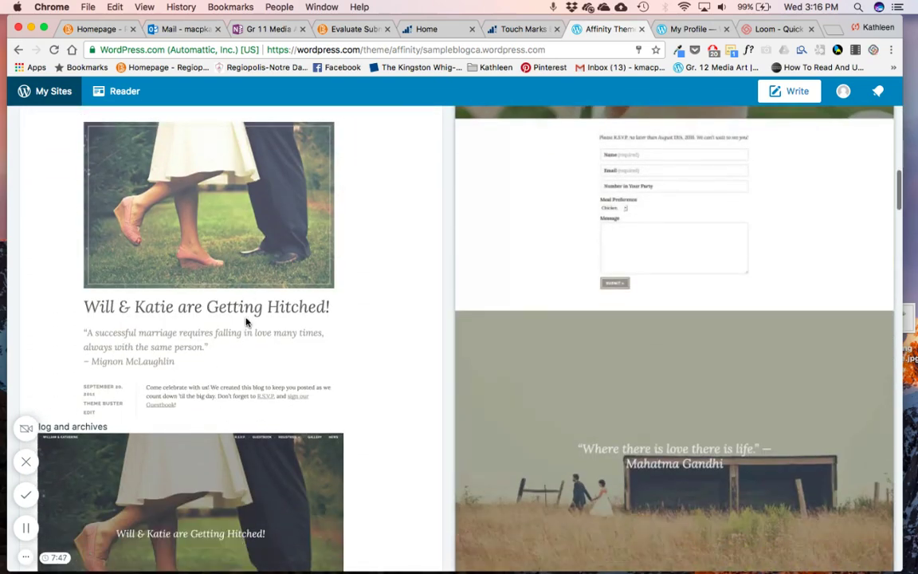
pyautogui.scroll(20, 248, 320)
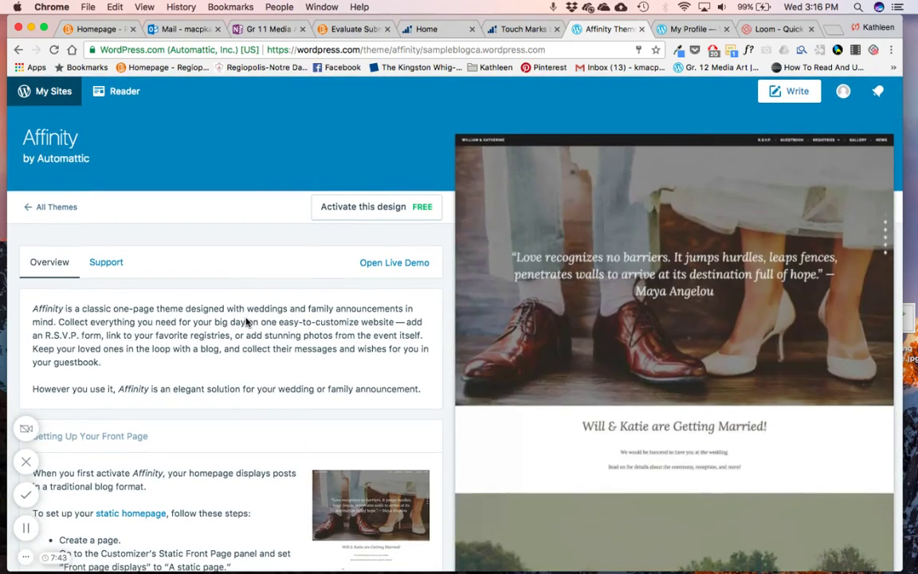
pyautogui.click(363, 209)
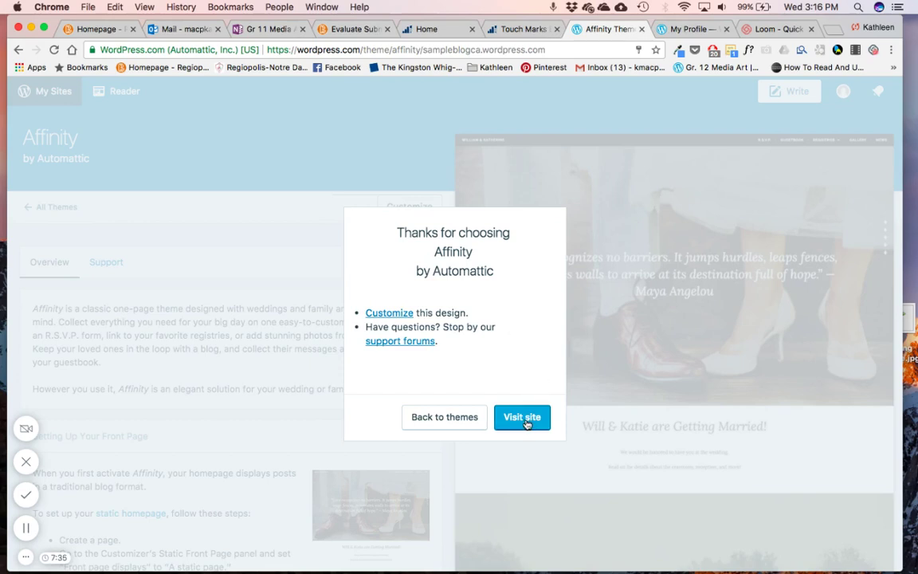
pyautogui.click(389, 313)
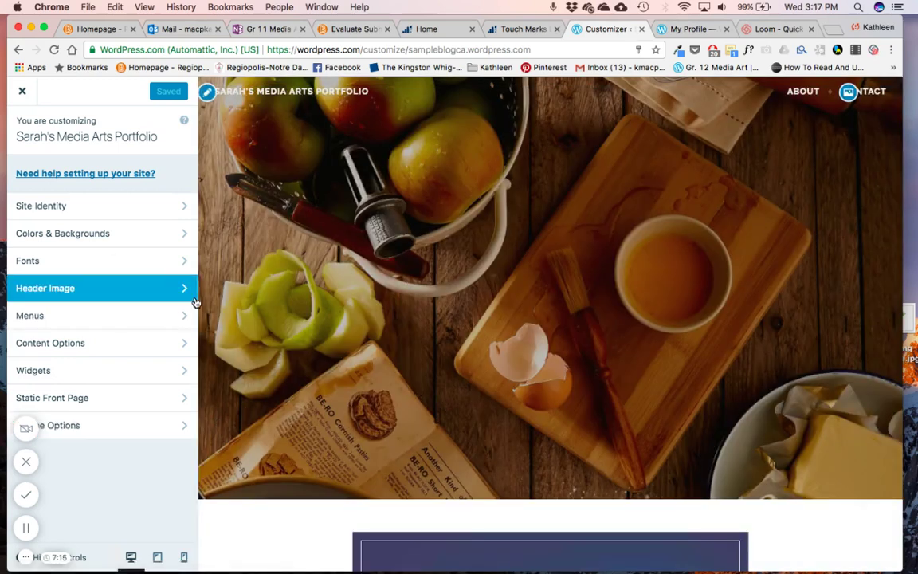
pyautogui.click(73, 300)
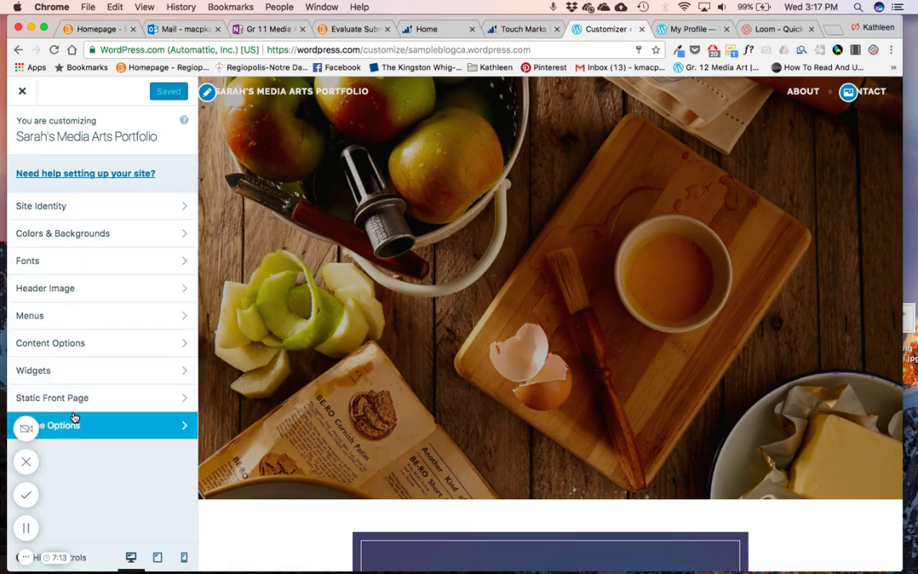
# - Review the background color and image options and the header image options for the site
pyautogui.click(150, 244)
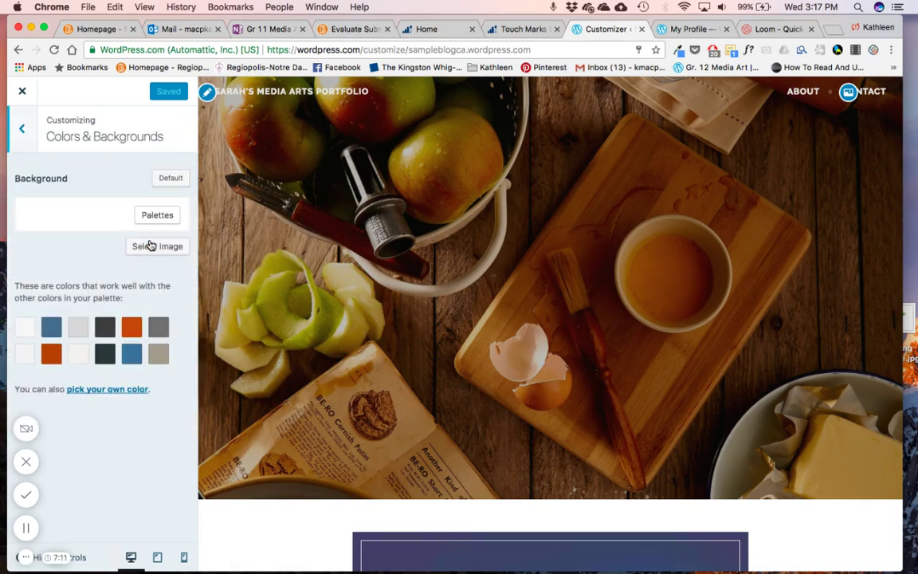
pyautogui.click(22, 122)
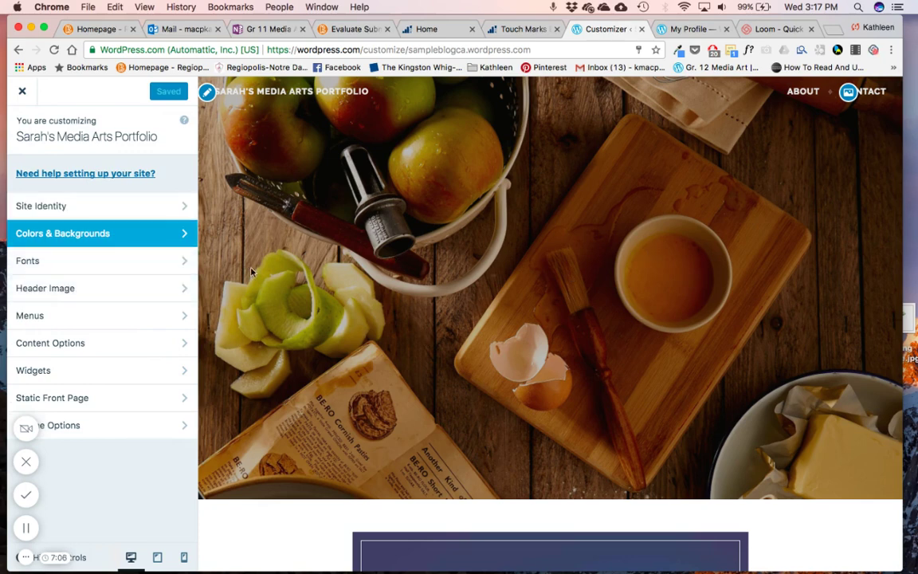
pyautogui.click(172, 288)
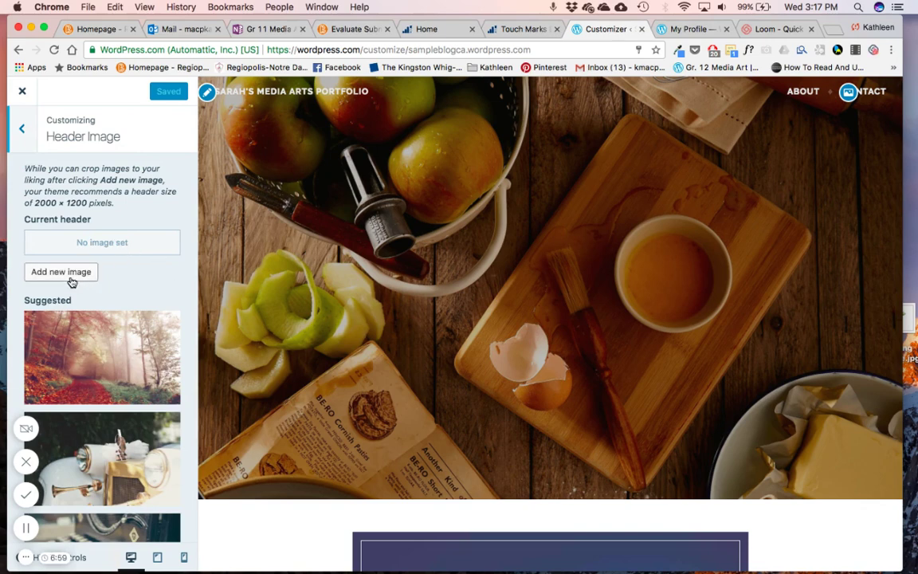
pyautogui.click(22, 129)
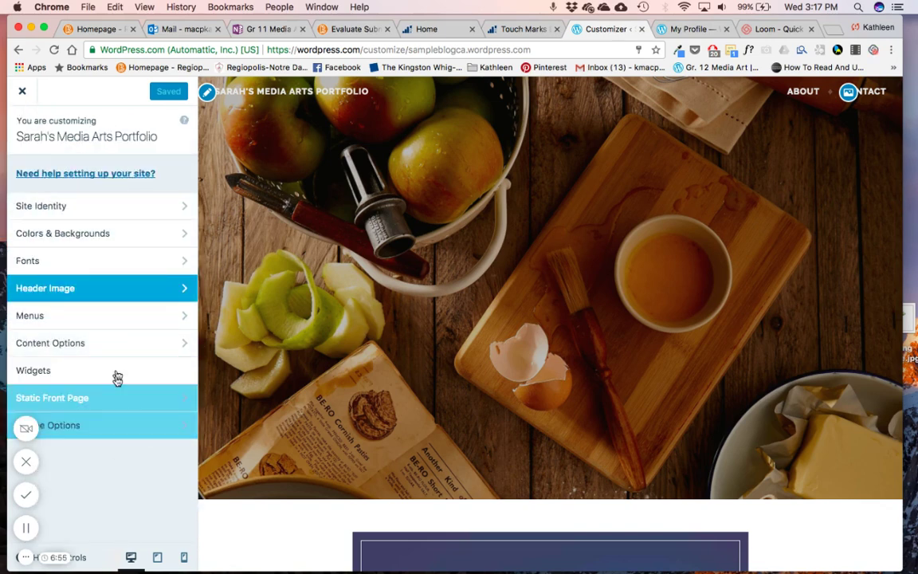
# - Open the Primary menu for adding items and remove the Contact page from it
pyautogui.click(150, 318)
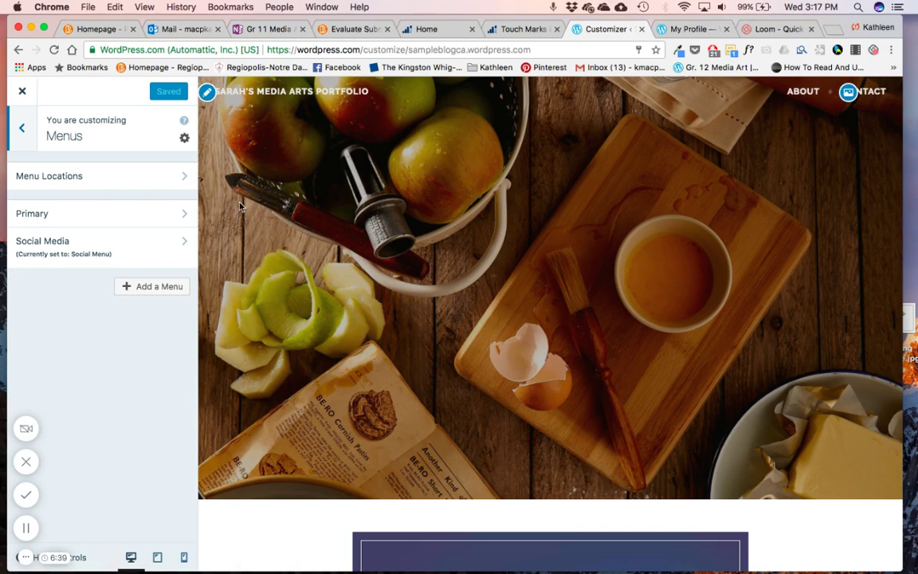
pyautogui.click(176, 215)
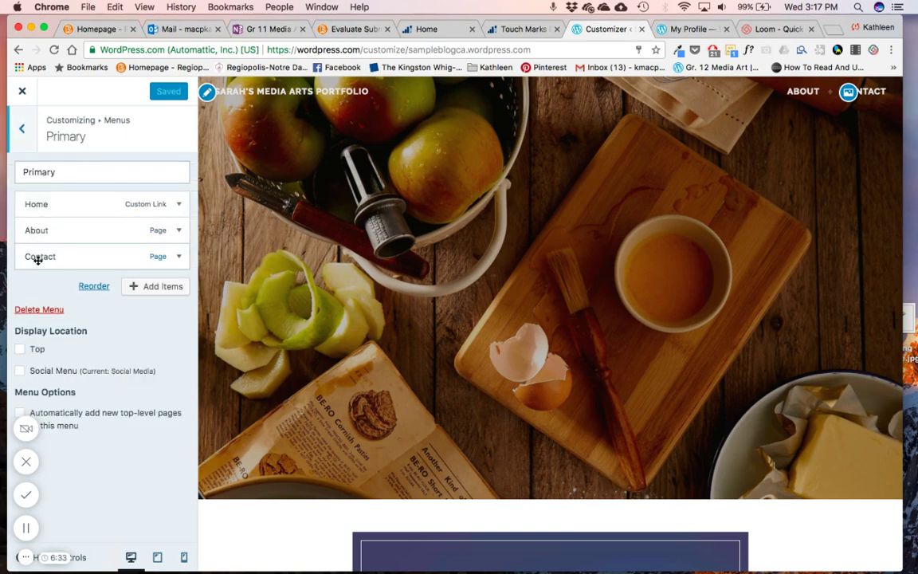
pyautogui.click(146, 288)
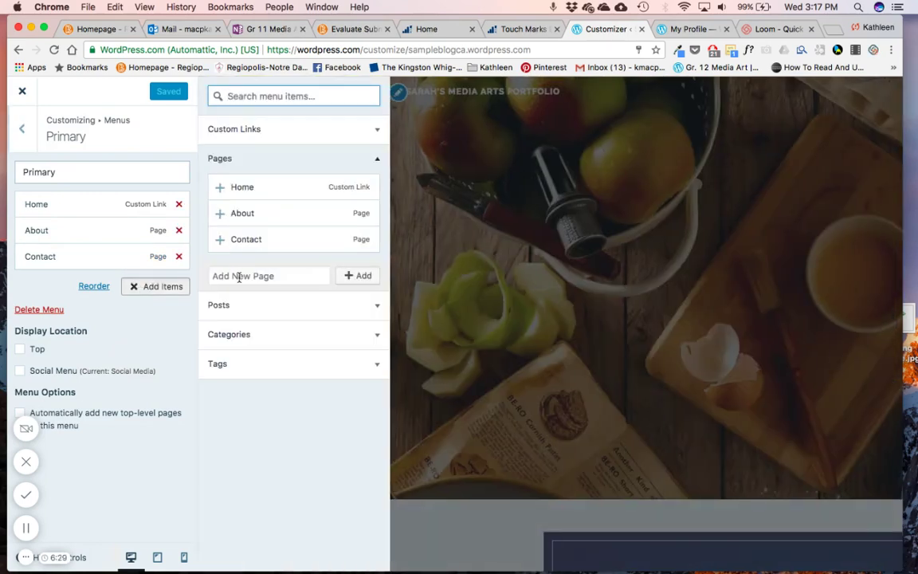
pyautogui.click(178, 256)
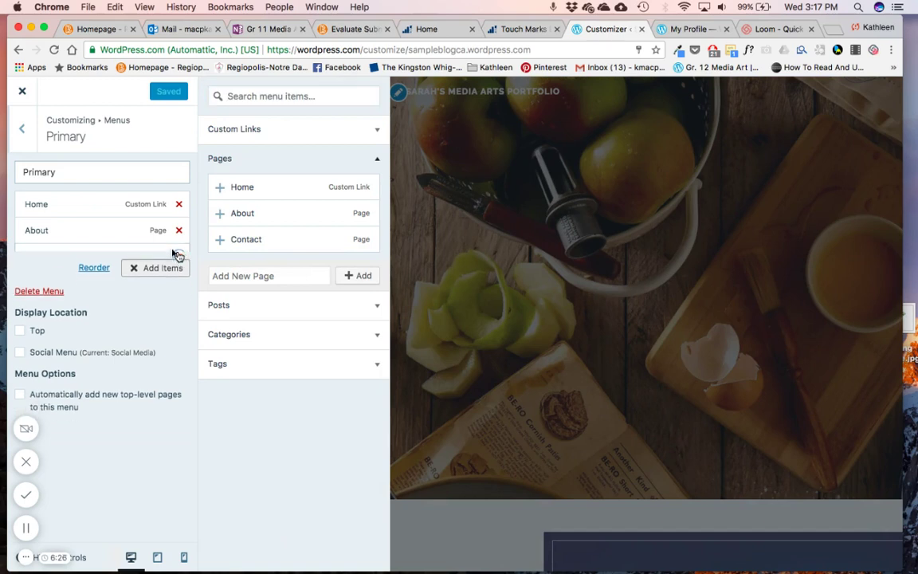
# - Create two new pages named Media Arts and Visual Art and add them to the Primary menu
pyautogui.click(259, 278)
pyautogui.write('Media Arts')
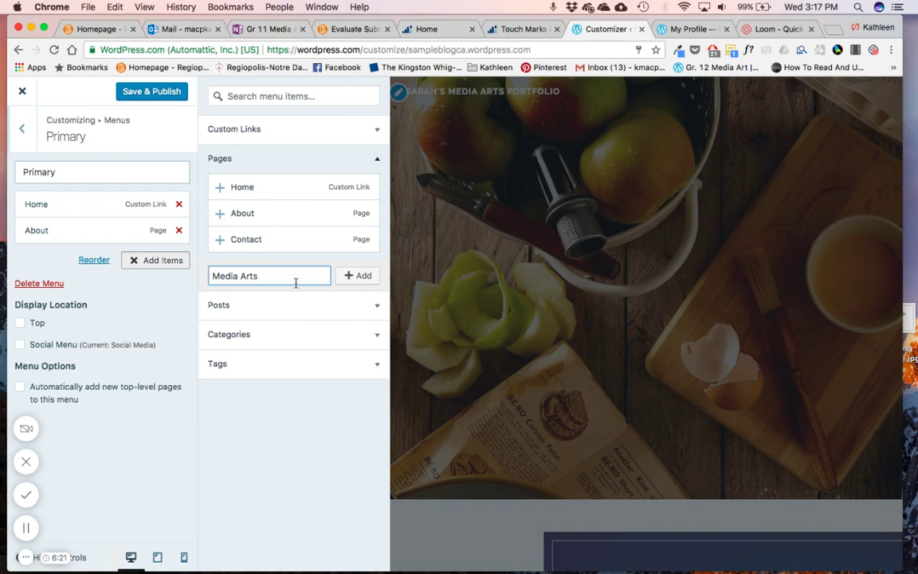
pyautogui.click(363, 278)
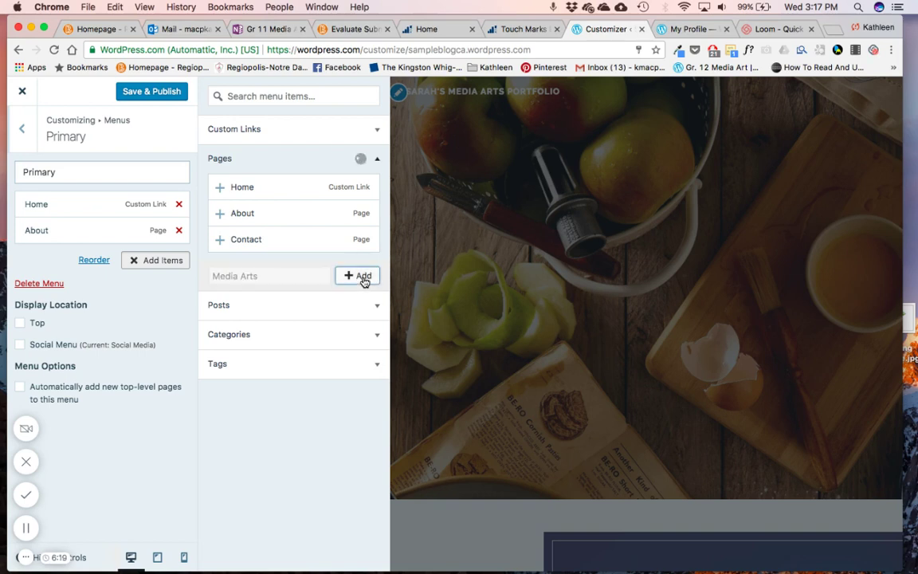
pyautogui.click(247, 304)
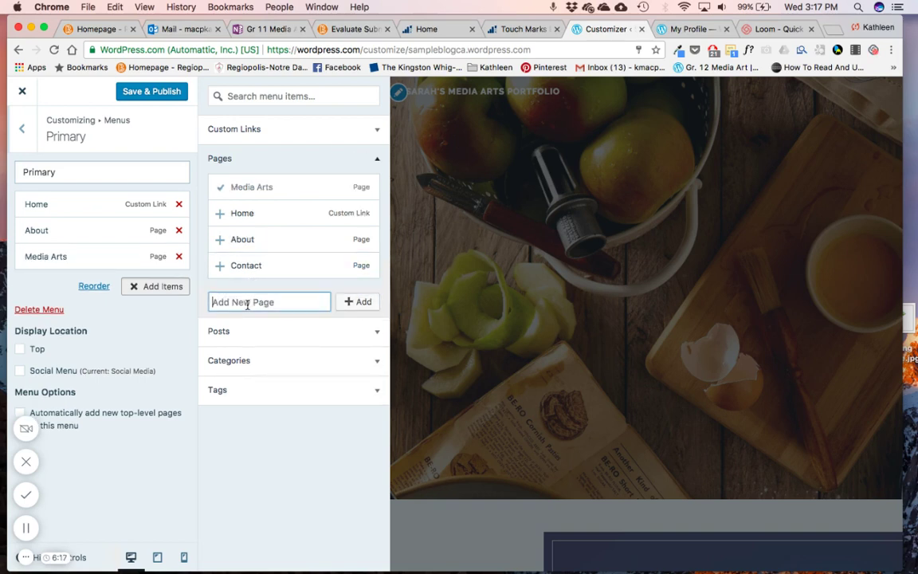
pyautogui.write('Visual Art')
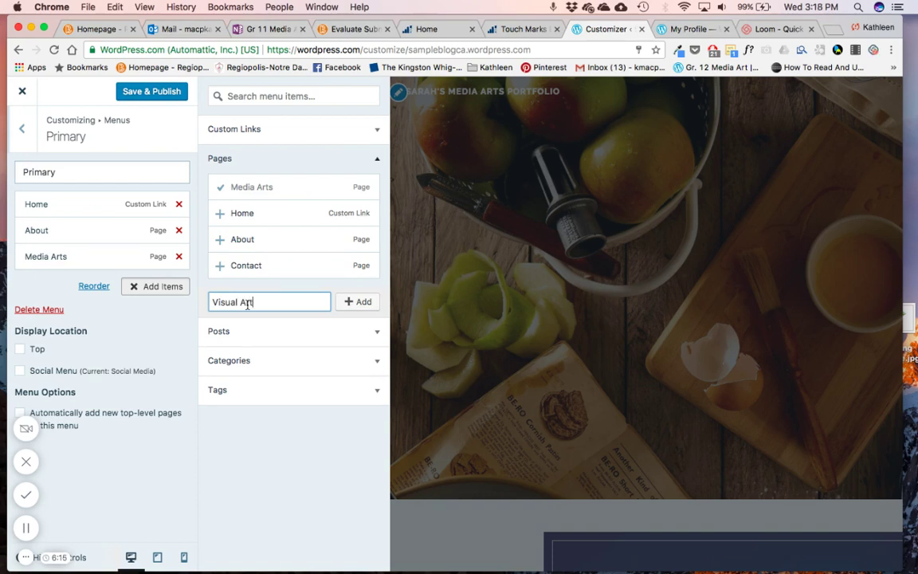
pyautogui.click(353, 303)
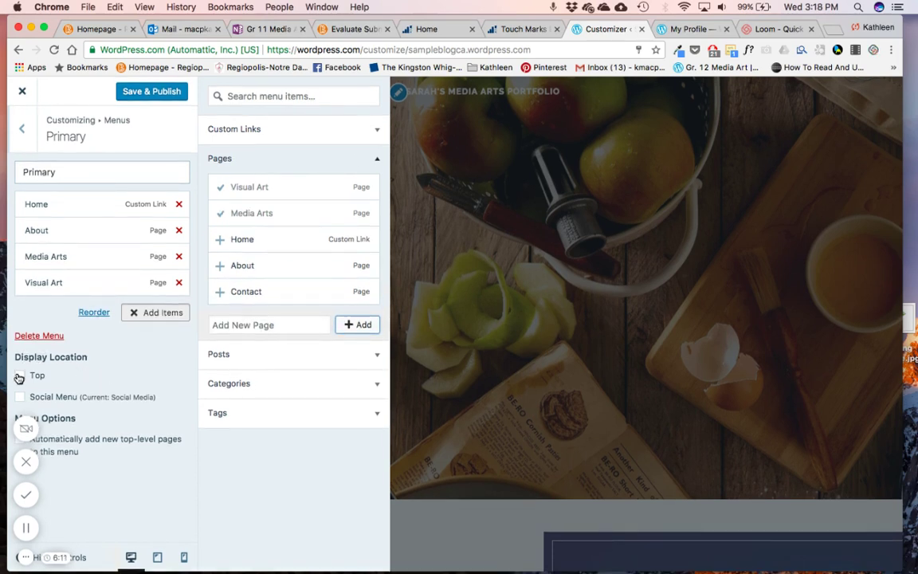
# - Assign the Primary menu to the Top display location, then save and publish the customizations
pyautogui.click(20, 376)
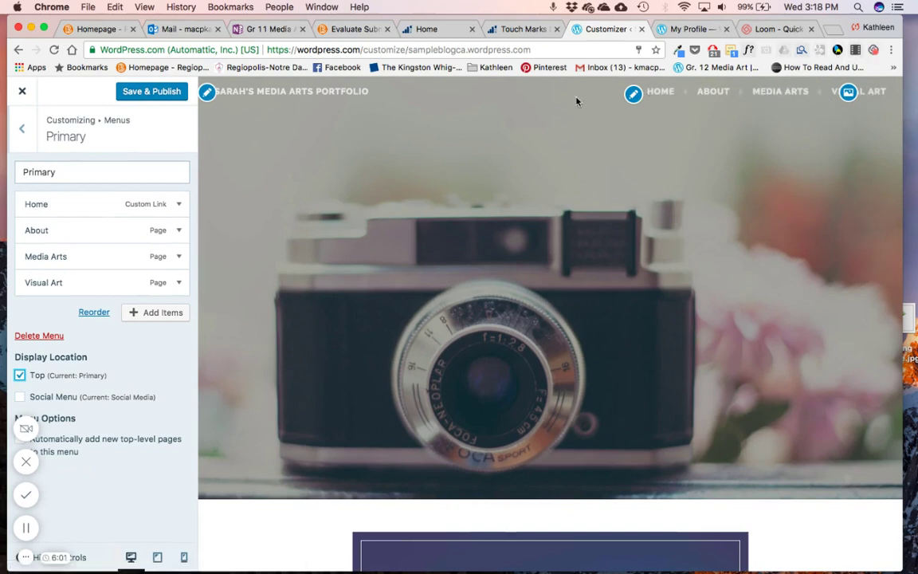
pyautogui.click(24, 129)
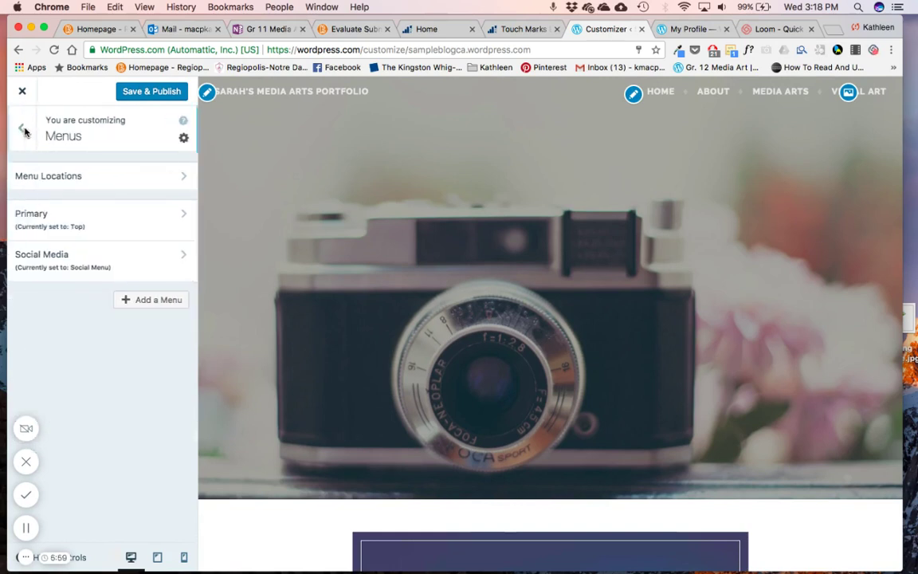
pyautogui.click(23, 128)
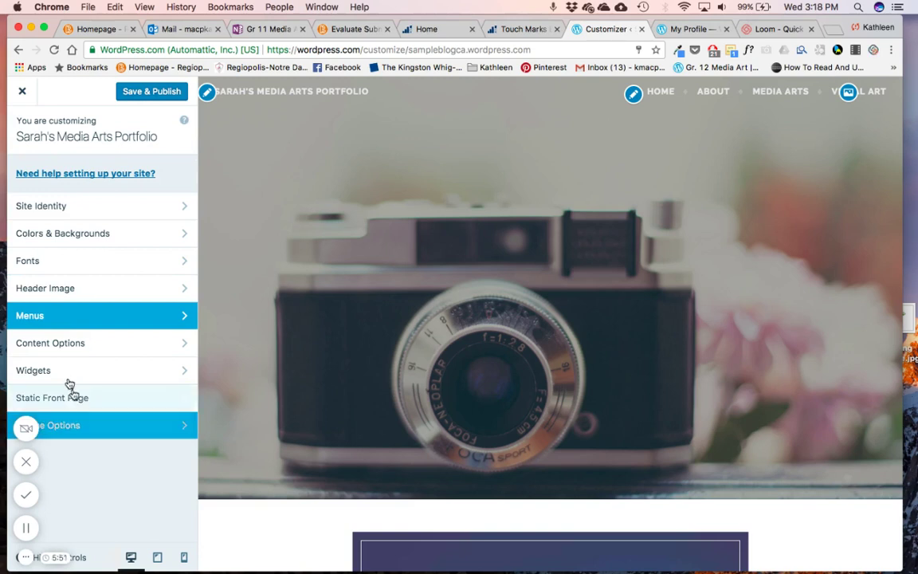
pyautogui.click(157, 93)
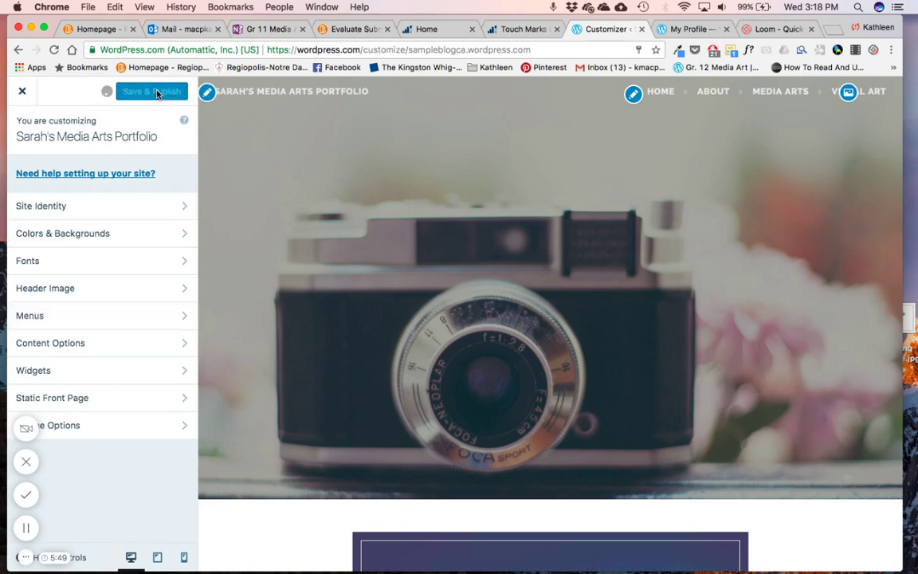